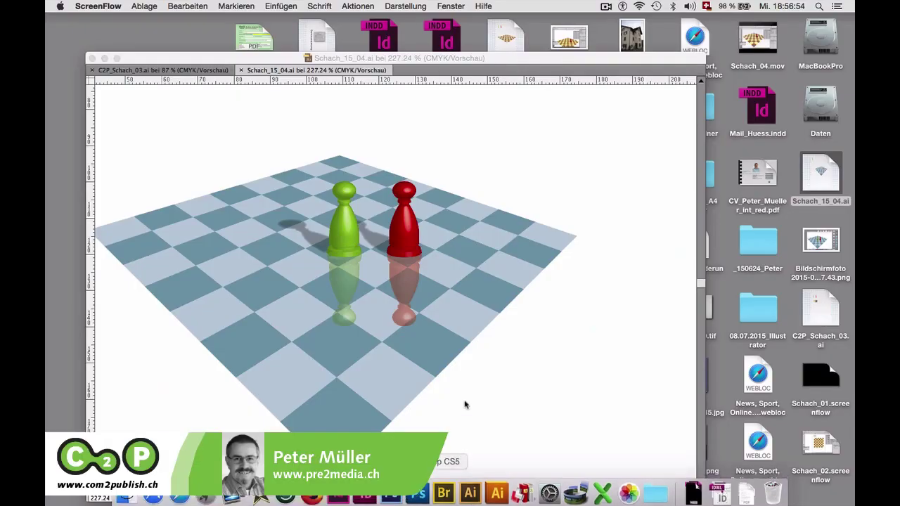
- Bring the Adobe Illustrator window to the front
left_click(169, 126)
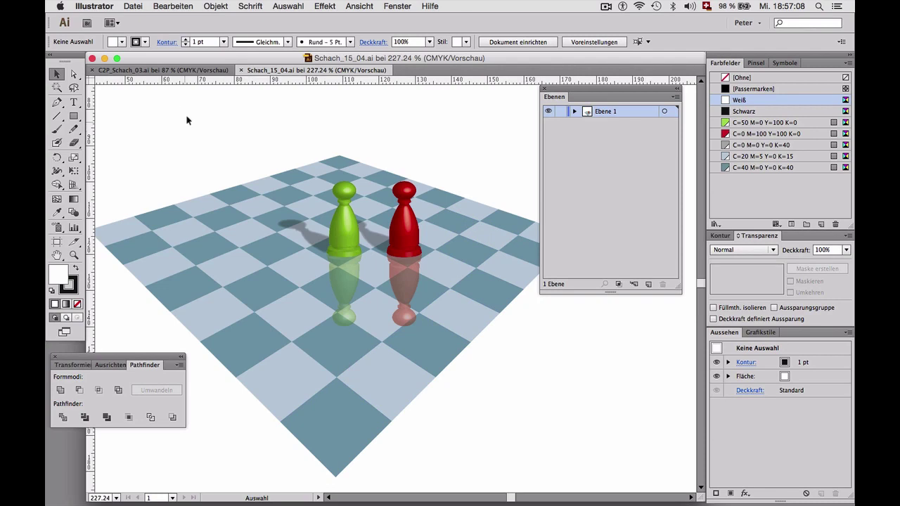
left_click(171, 71)
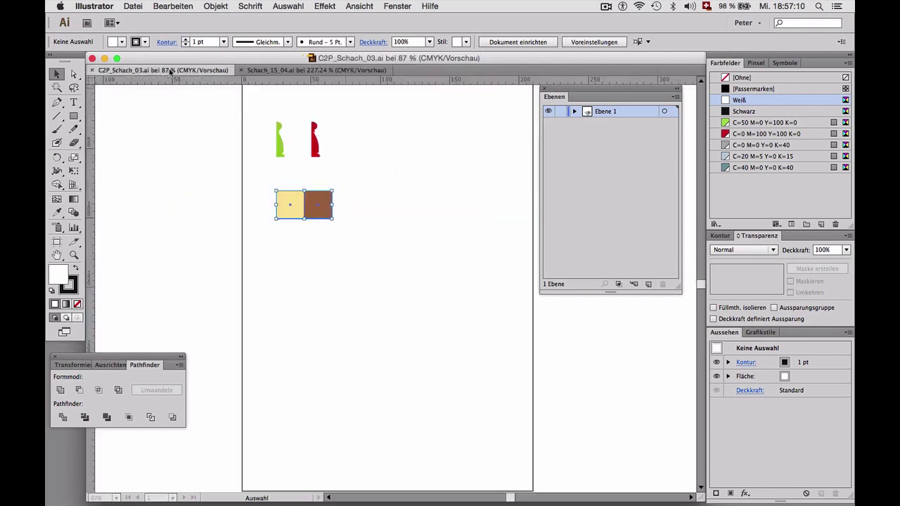
left_click(284, 247)
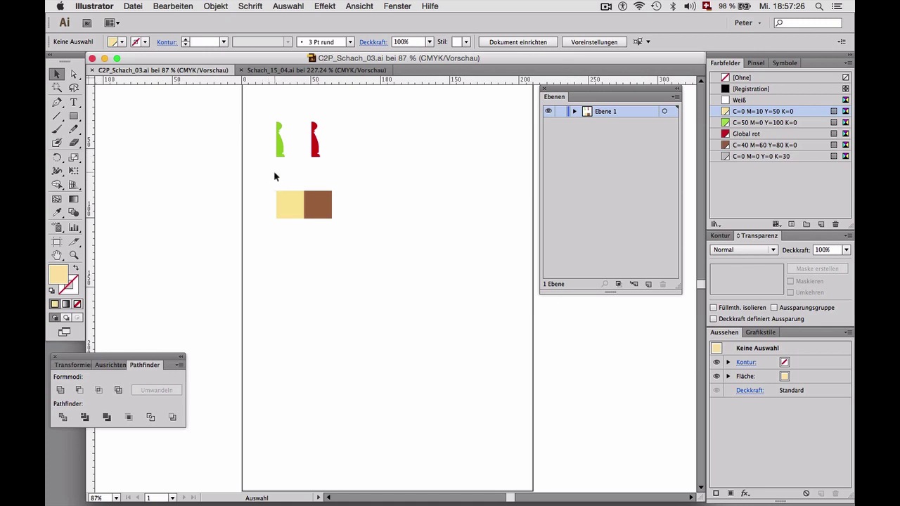
left_click(293, 202)
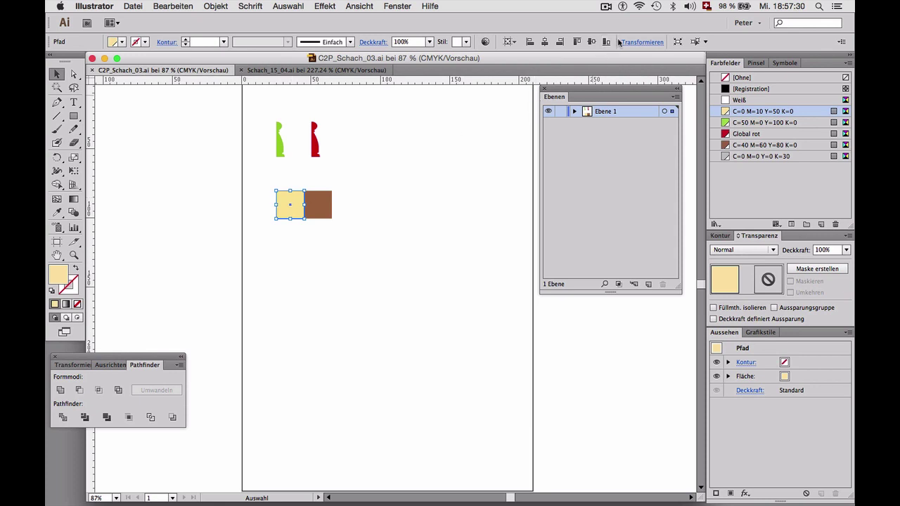
left_click(630, 42)
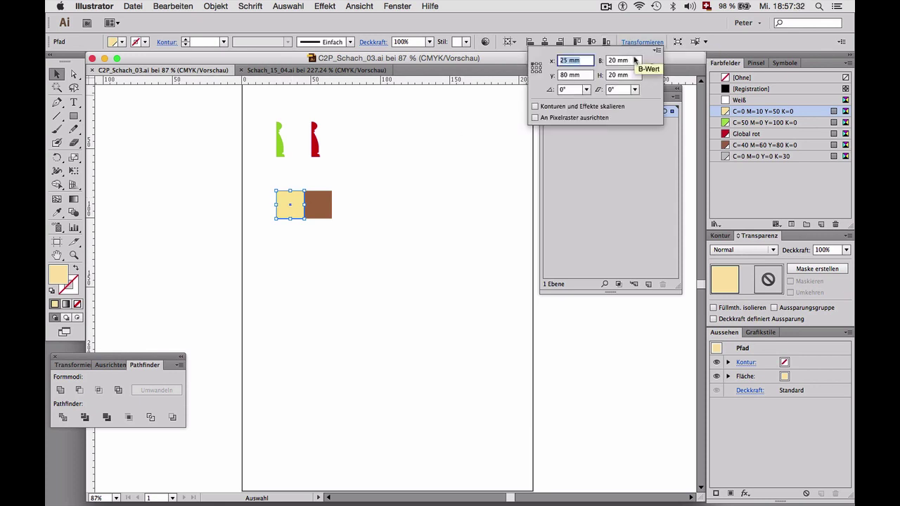
left_click(473, 211)
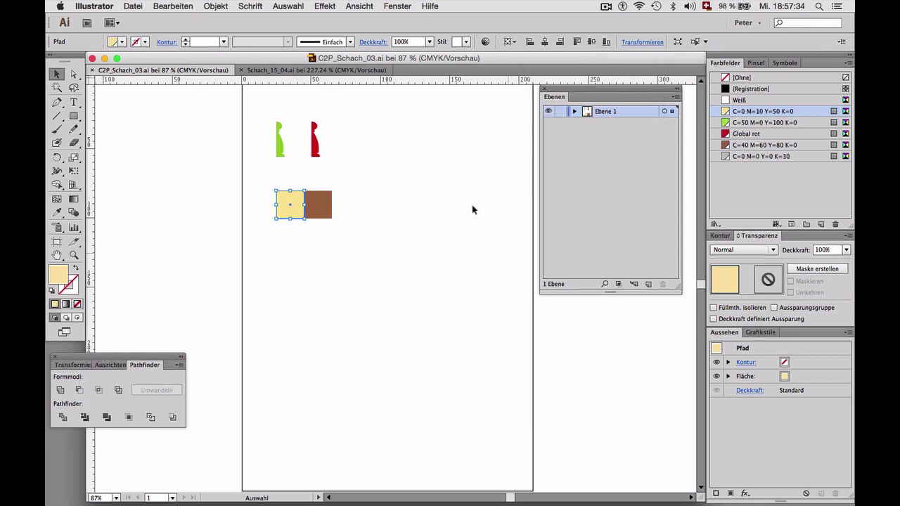
left_click(292, 181)
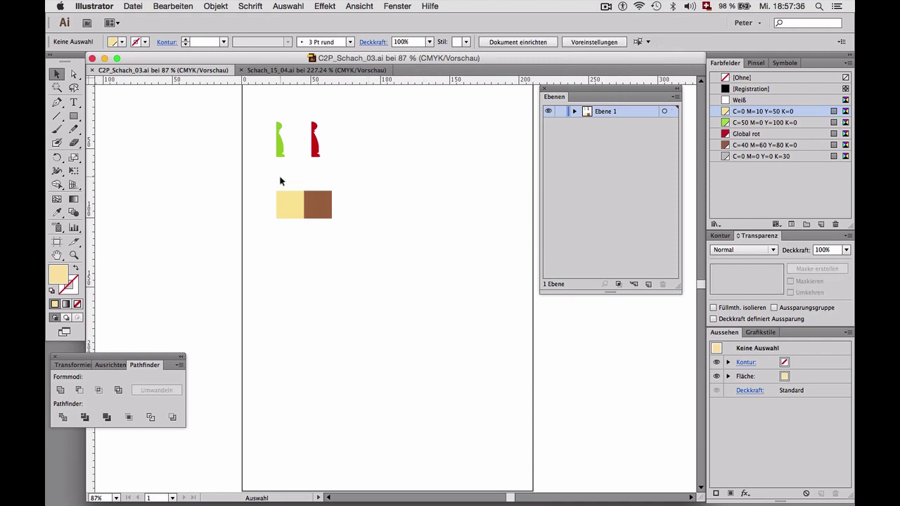
- Copy the cream and brown square pair 20 mm vertically with Objekt > Transformieren > Verschieben
left_click_drag(279, 178, 318, 204)
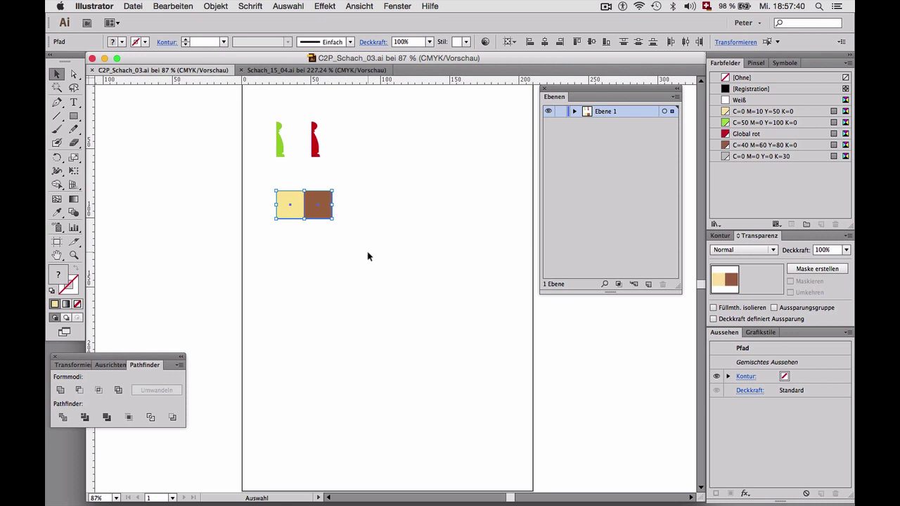
left_click(216, 9)
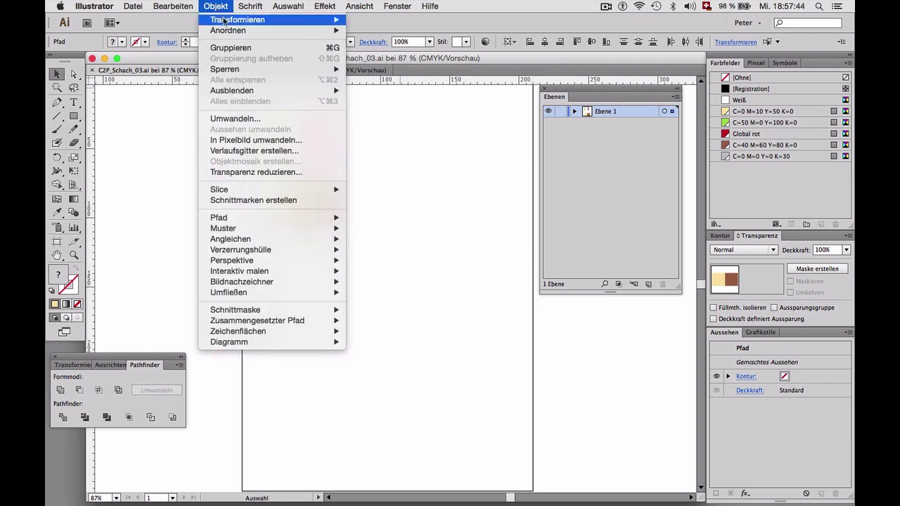
mouse_move(237, 20)
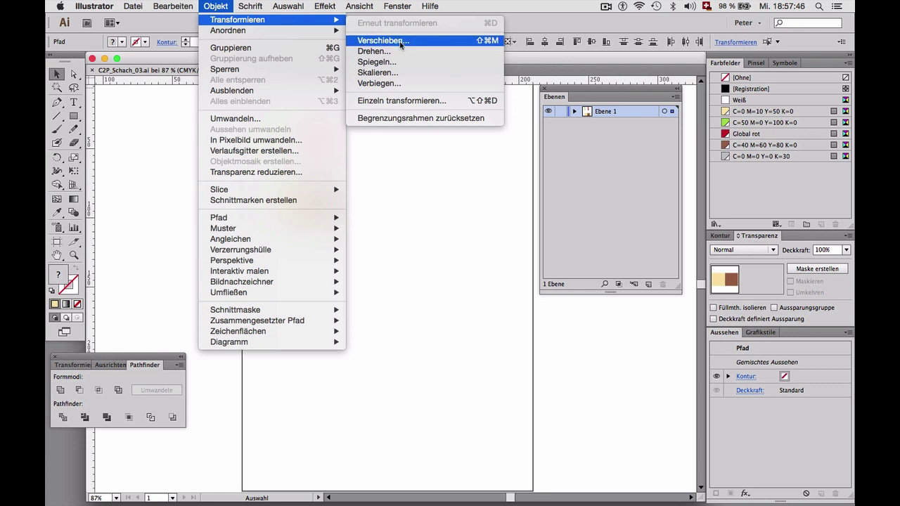
left_click(401, 41)
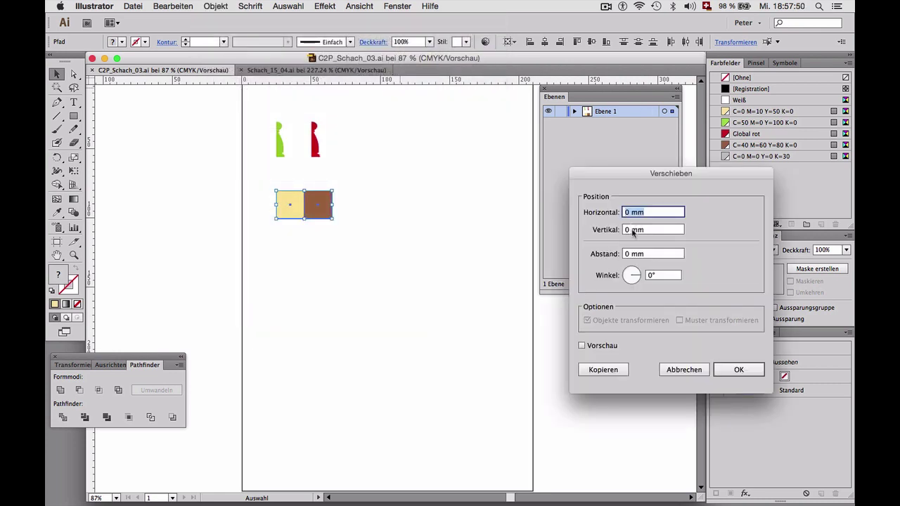
key("Tab")
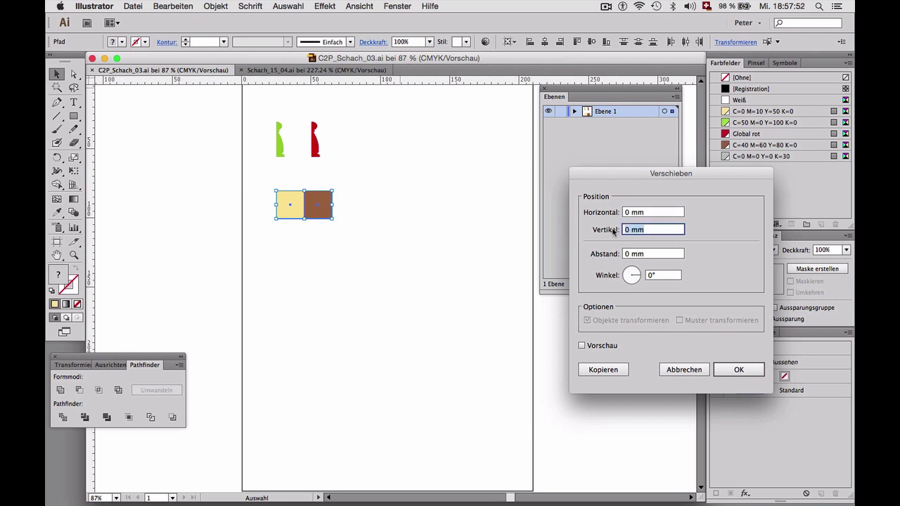
type("20")
left_click(581, 346)
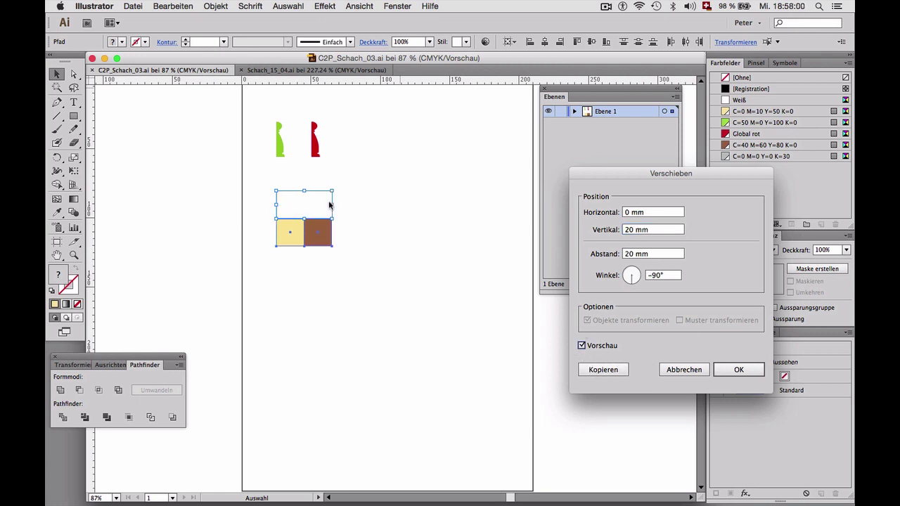
left_click(605, 370)
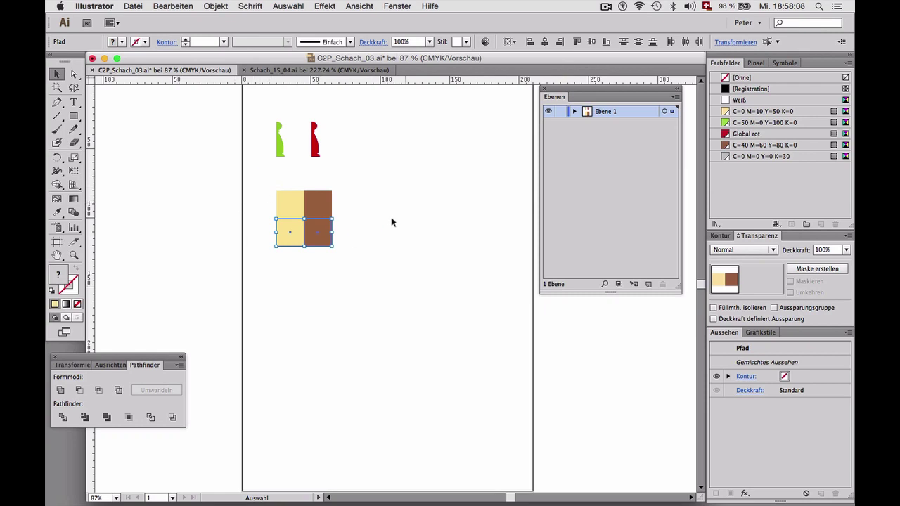
- Recolour the new lower pair to brown-then-cream, and marquee-select all four squares
left_click(257, 235)
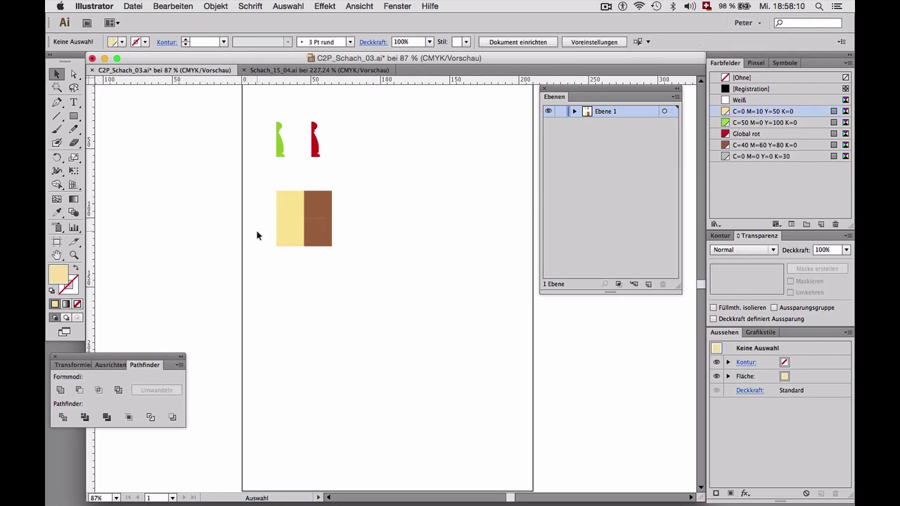
left_click_drag(281, 235, 290, 236)
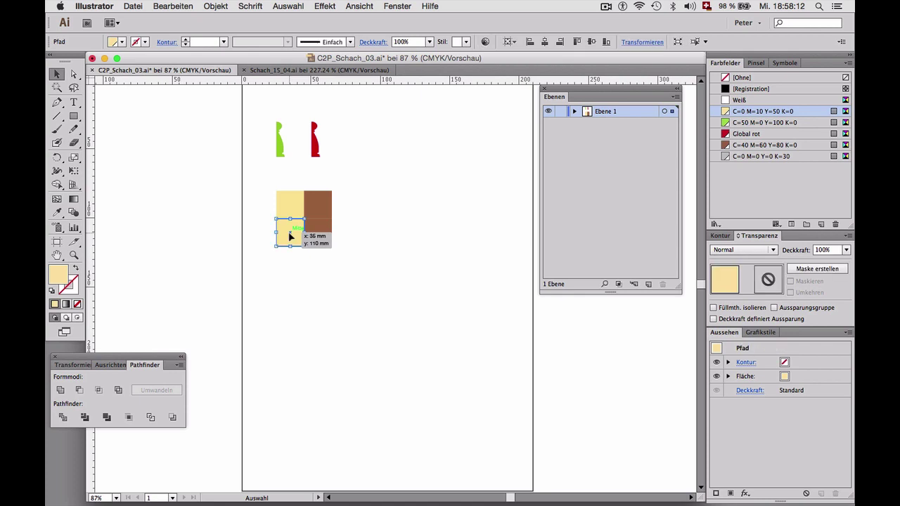
left_click(772, 146)
left_click(327, 231)
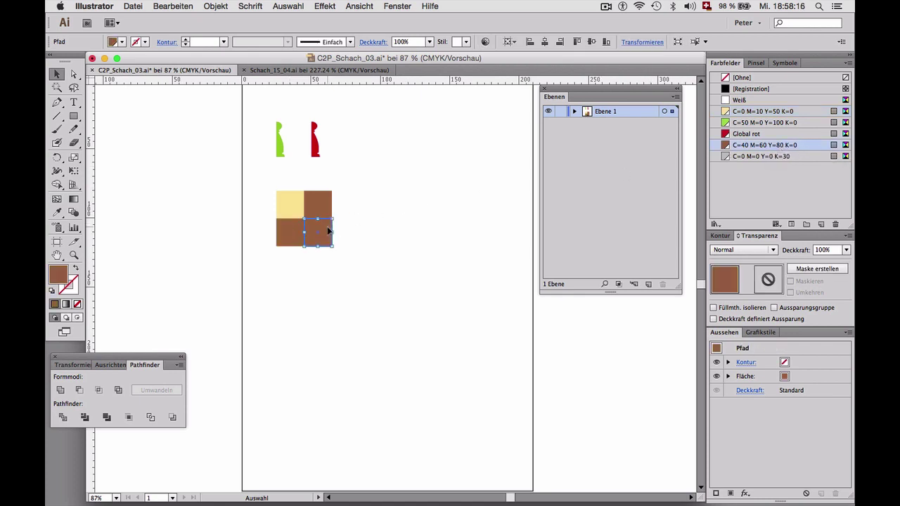
left_click(774, 112)
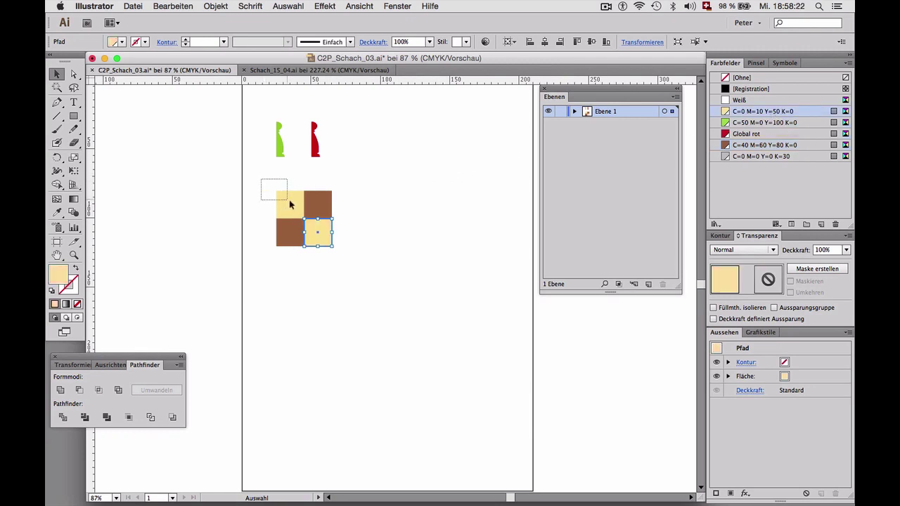
left_click_drag(289, 204, 337, 244)
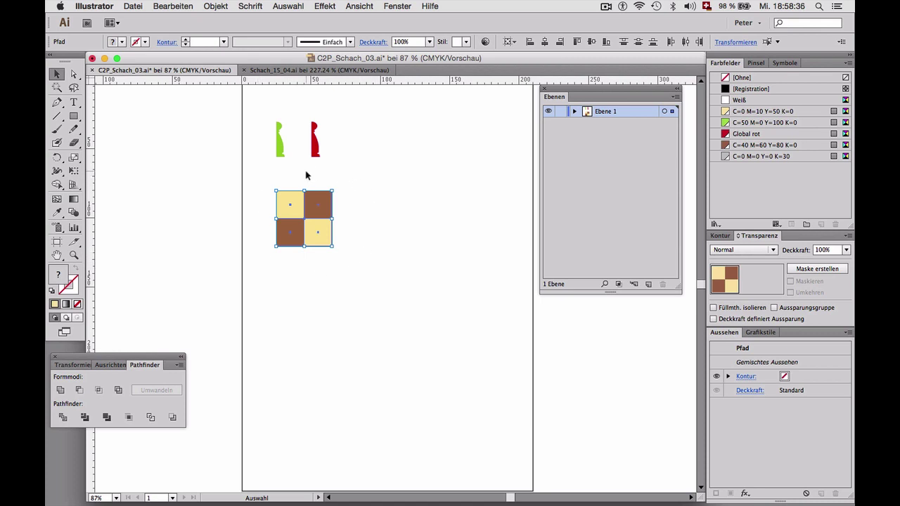
- Copy the 2×2 block 40 mm to the right (Horizontal 40 mm, Vertical 0 mm)
left_click(220, 8)
mouse_move(237, 20)
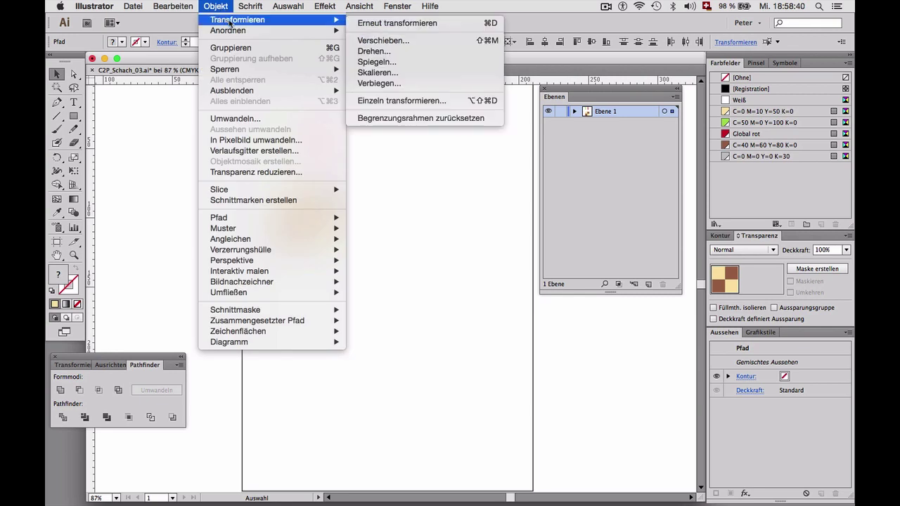
left_click(372, 40)
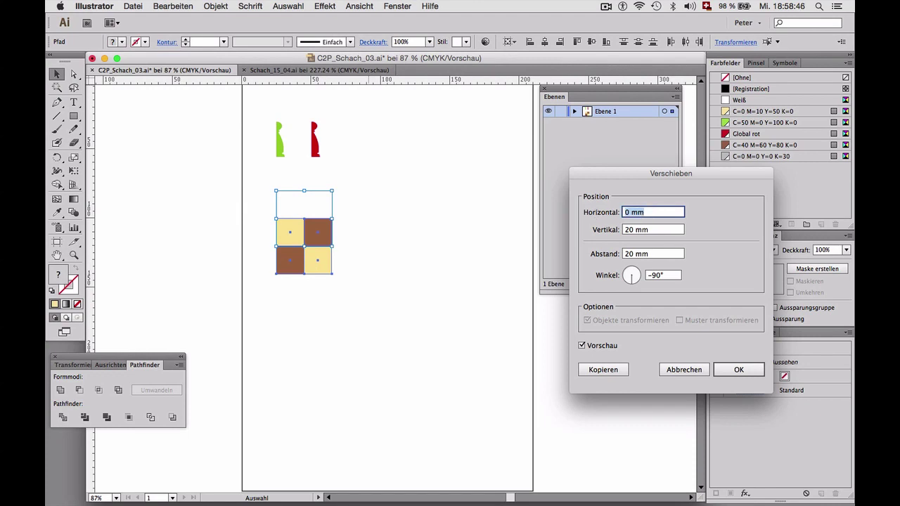
type("40")
key("Tab")
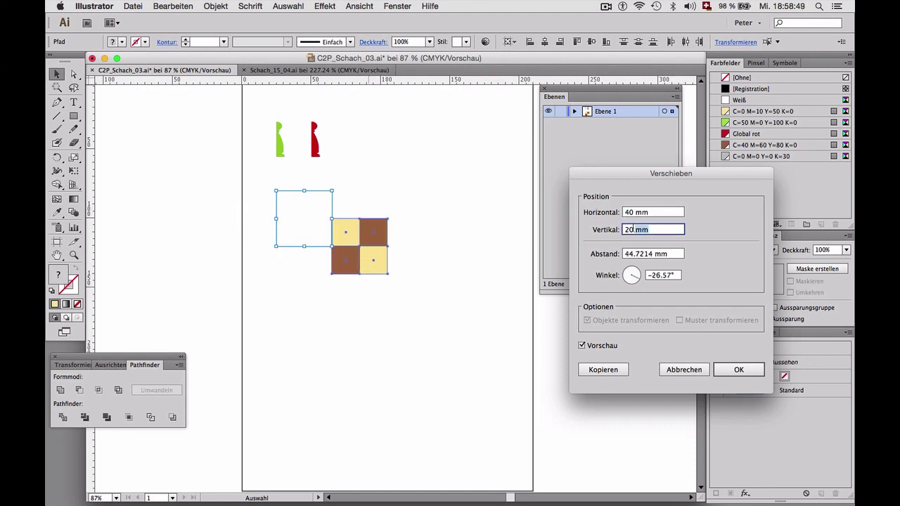
type("0")
left_click(581, 346)
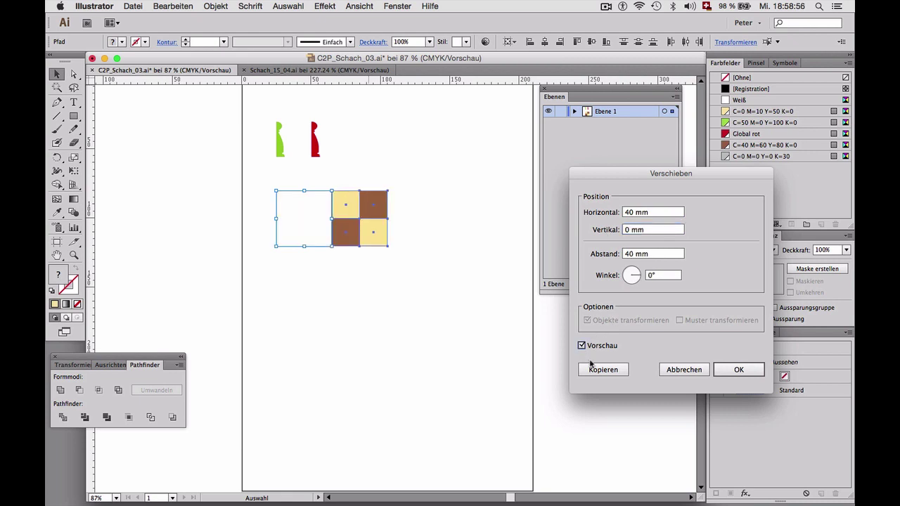
left_click(602, 370)
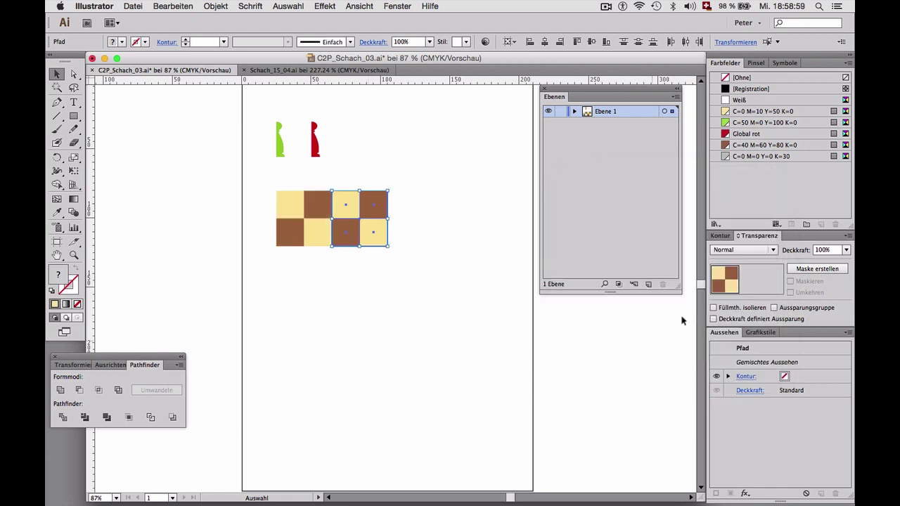
- Repeat the move twice with Transform Again, making rows eight squares wide, and select them
left_click(216, 6)
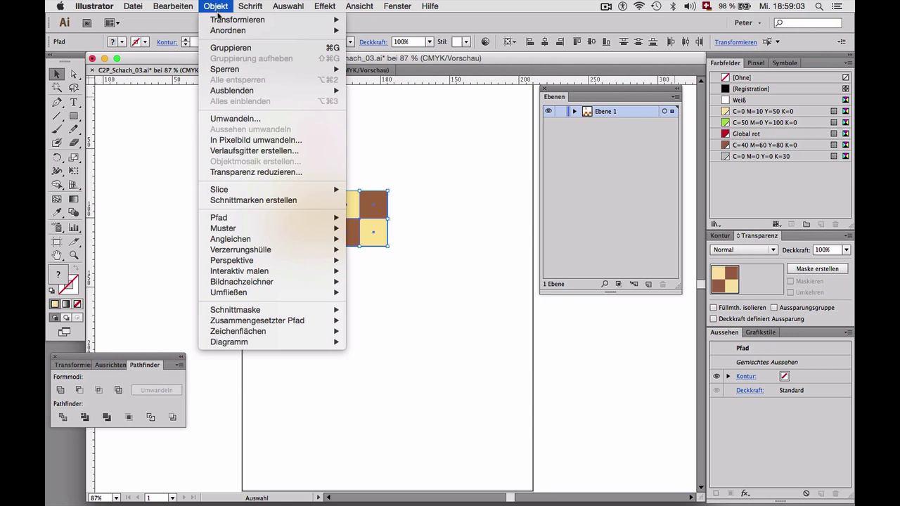
mouse_move(238, 19)
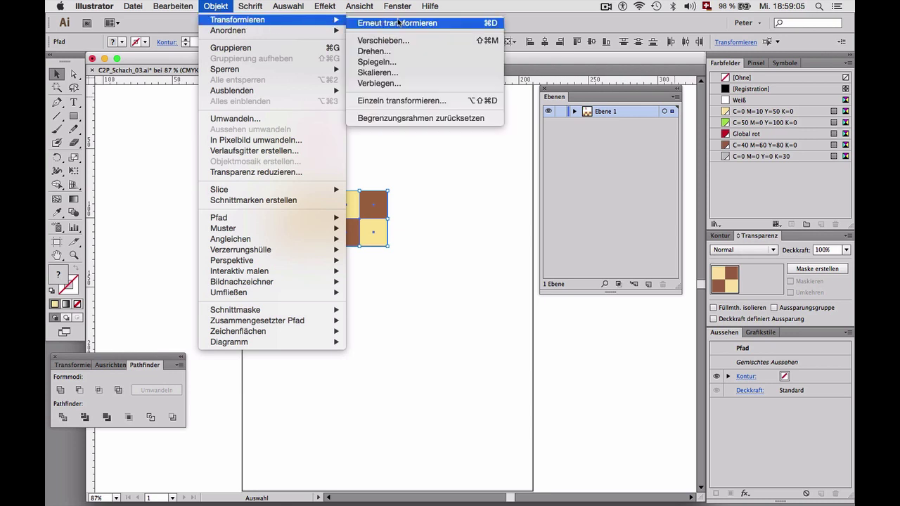
left_click(398, 23)
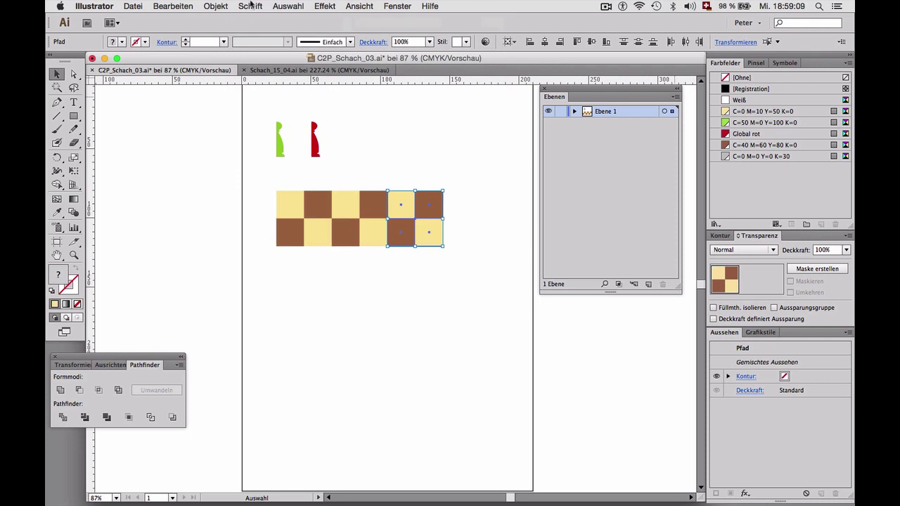
key("super+d")
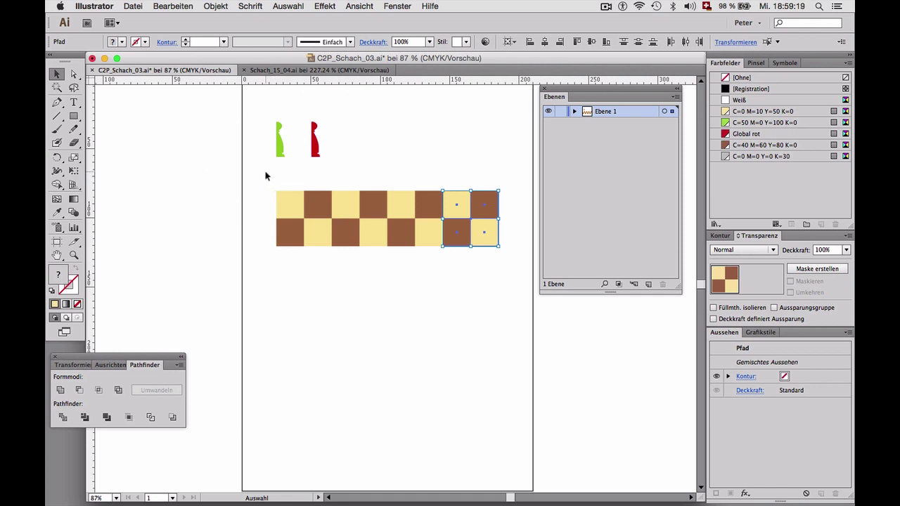
left_click_drag(265, 173, 496, 239)
- Copy the two checker rows 40 mm downward (Horizontal 0 mm, Vertical 40 mm)
left_click(216, 6)
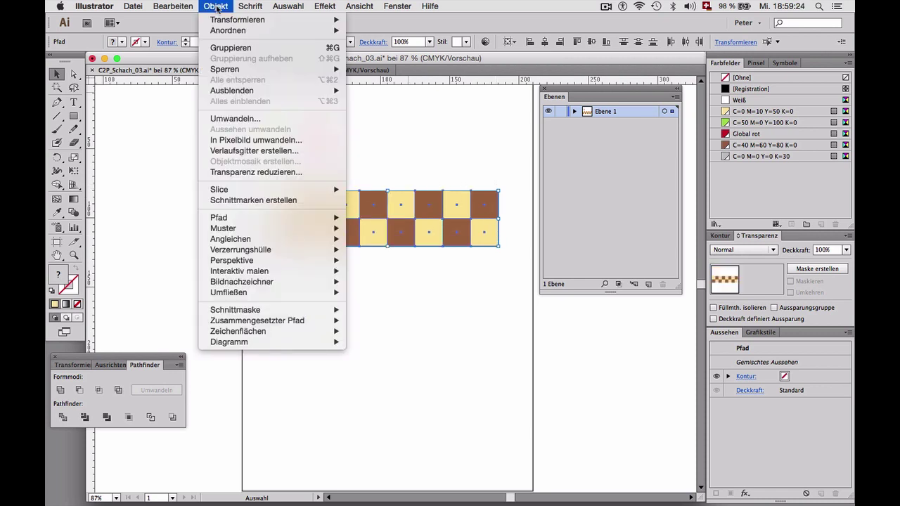
mouse_move(238, 20)
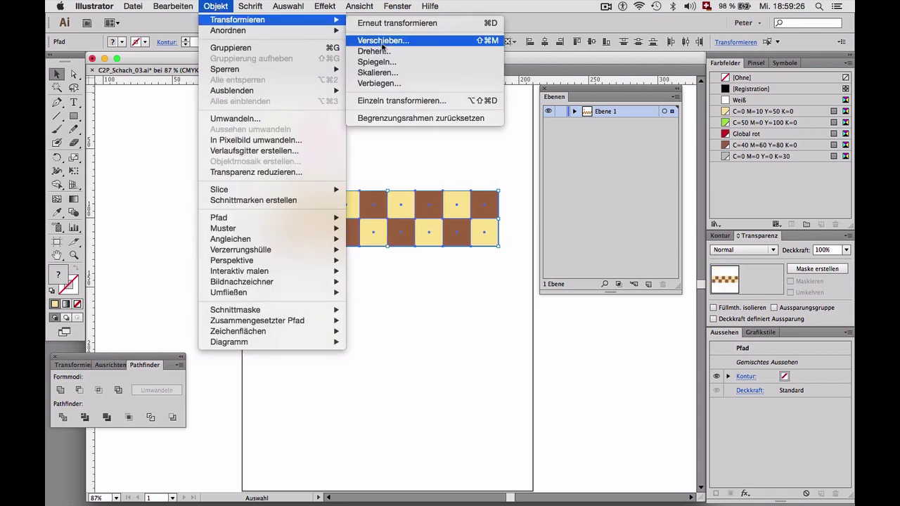
left_click(384, 41)
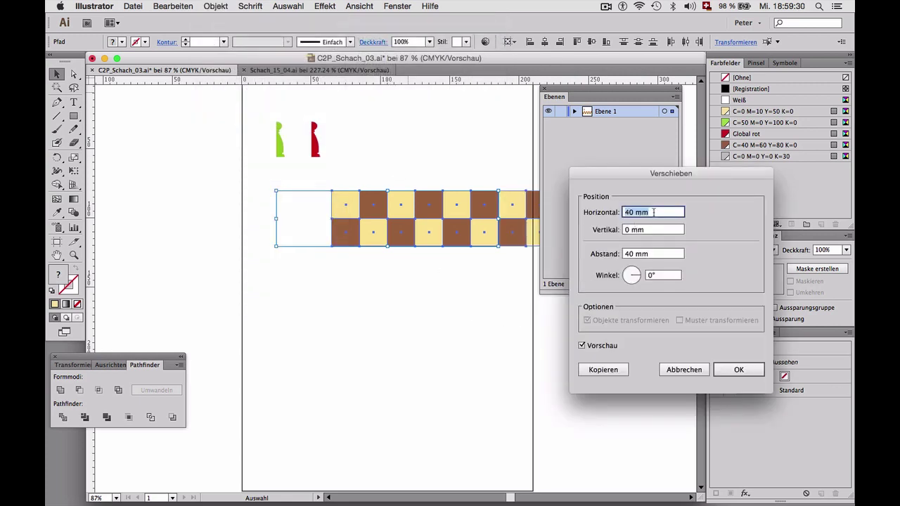
type("0")
key("Tab")
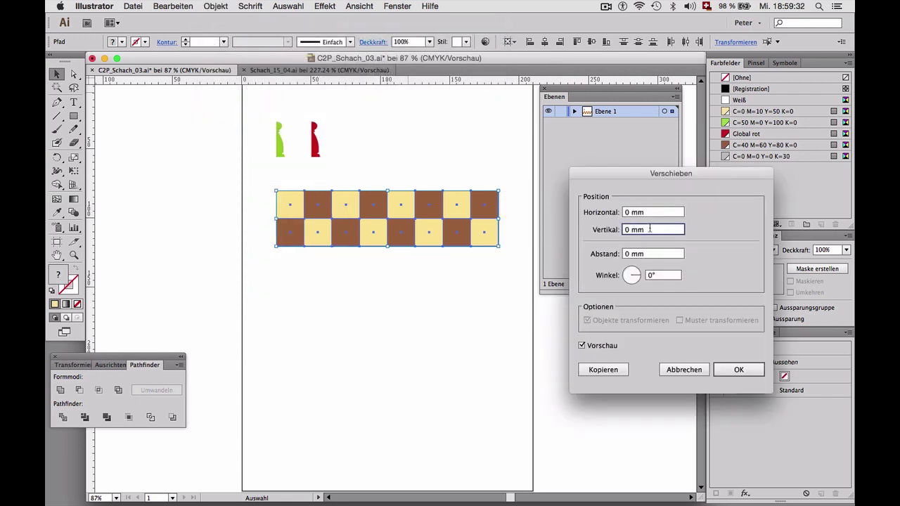
type("40")
left_click(603, 370)
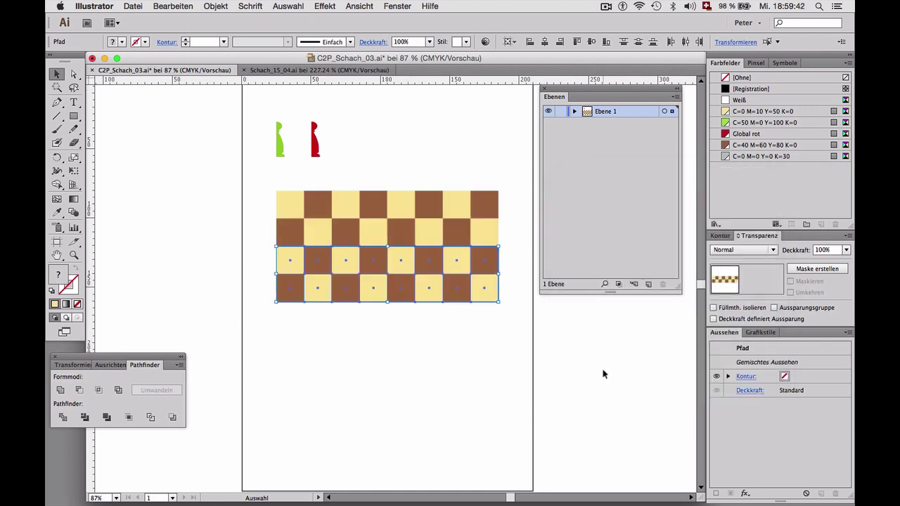
- Repeat the downward copy with Transform Again to complete the eight rows
left_click(218, 7)
mouse_move(238, 19)
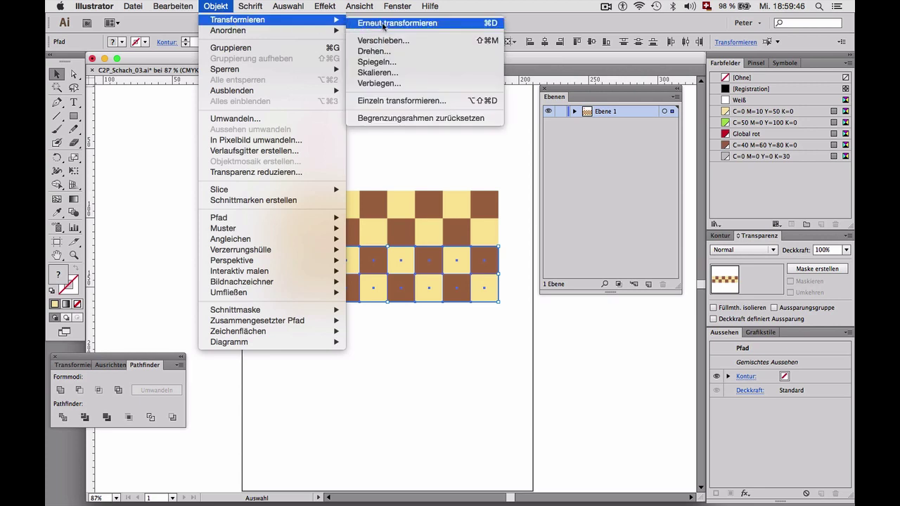
left_click(383, 23)
left_click(217, 6)
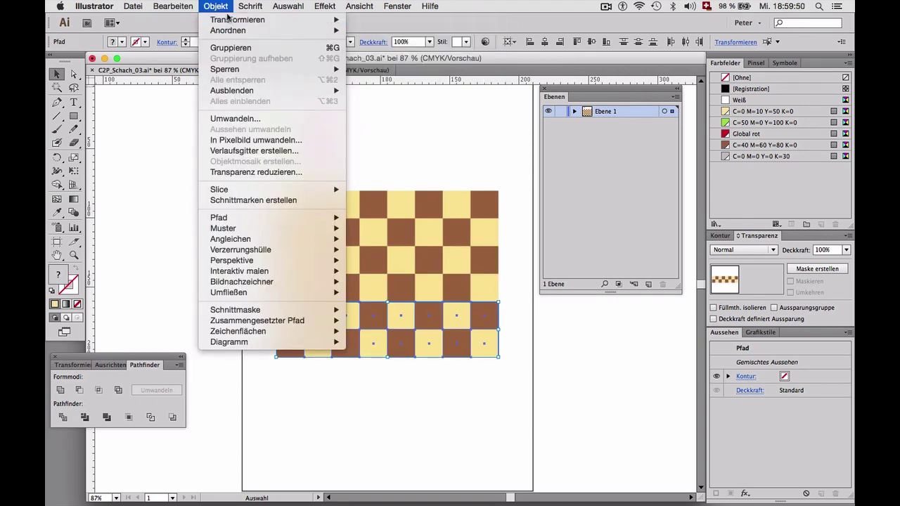
left_click(357, 23)
left_click(258, 220)
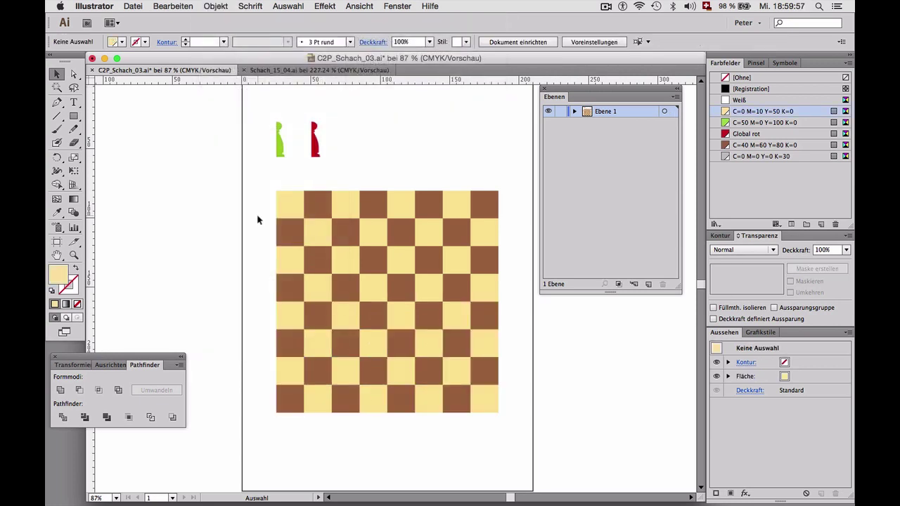